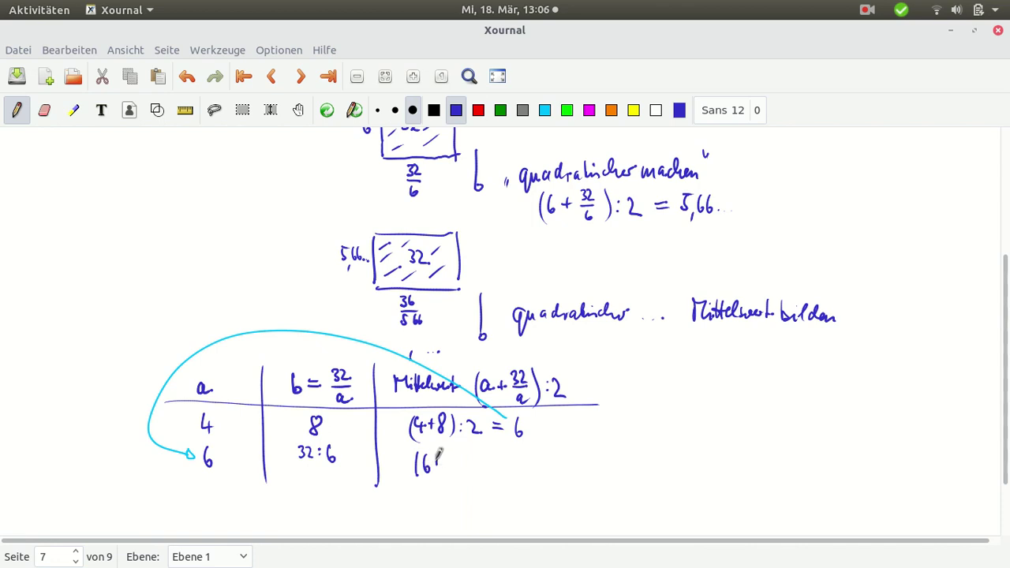
# Complete the second Mittelwert entry as (6 + 32/6):2 = 5,66… and draw a light green arrow from it to column a's next row
pyautogui.moveTo(441, 459)
pyautogui.mouseDown()
pyautogui.moveTo(441, 468)
pyautogui.moveTo(465, 463)
pyautogui.moveTo(456, 481)
pyautogui.moveTo(480, 461)
pyautogui.mouseUp()
pyautogui.moveTo(480, 470); pyautogui.dragTo(516, 454)
pyautogui.moveTo(506, 463)
pyautogui.mouseDown()
pyautogui.moveTo(525, 467)
pyautogui.moveTo(538, 448)
pyautogui.mouseUp()
pyautogui.moveTo(541, 460)
pyautogui.mouseDown()
pyautogui.moveTo(538, 468)
pyautogui.moveTo(565, 459)
pyautogui.mouseUp()
pyautogui.click(576, 459)
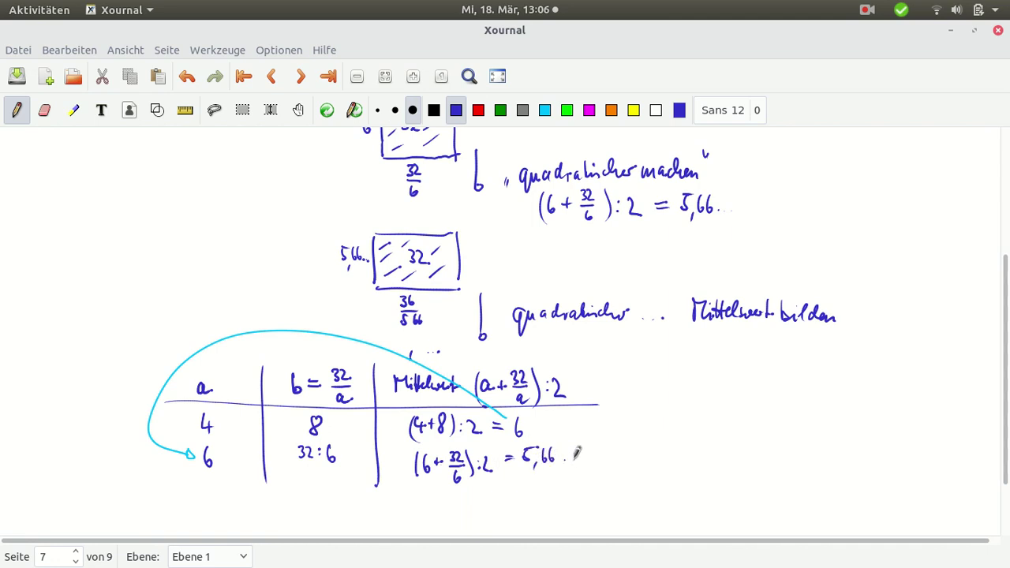
pyautogui.click(568, 111)
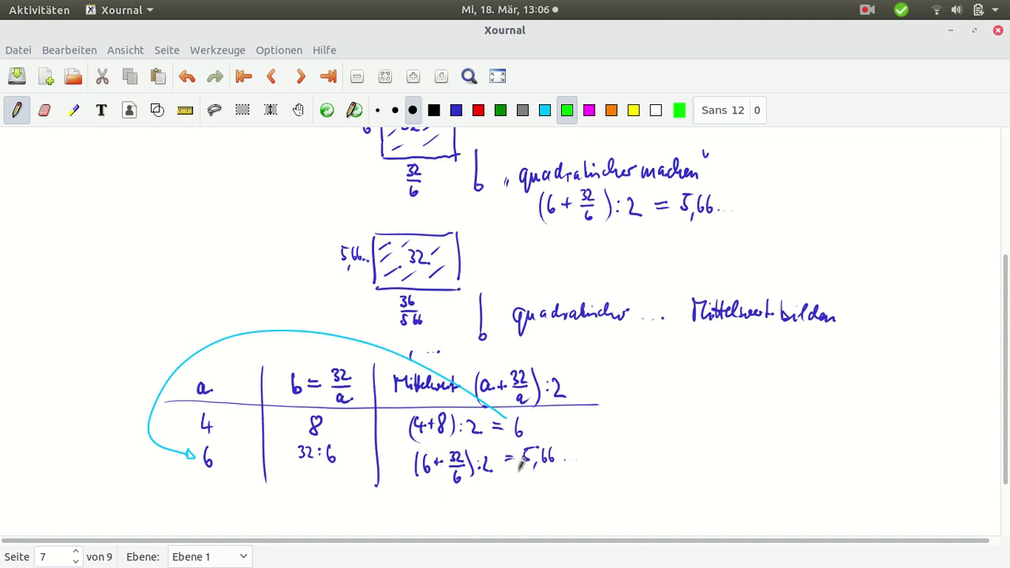
pyautogui.moveTo(519, 472)
pyautogui.mouseDown()
pyautogui.moveTo(483, 495)
pyautogui.moveTo(191, 497)
pyautogui.moveTo(205, 483)
pyautogui.moveTo(205, 494)
pyautogui.mouseUp()
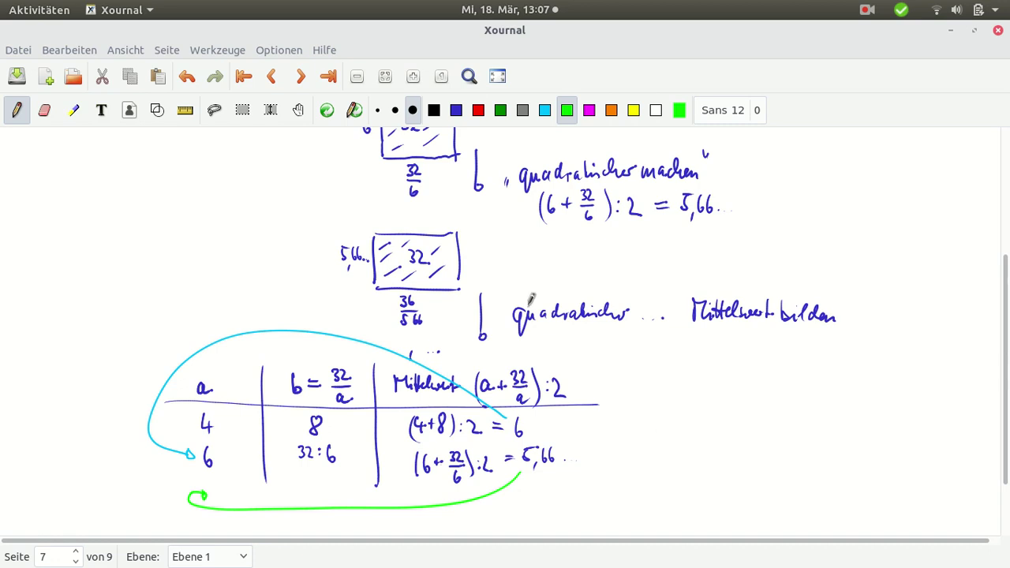
# Switch to the LibreOffice Calc spreadsheet and enter 4 as the starting short side in cell A3
pyautogui.hotkey('alt', 'Tab')
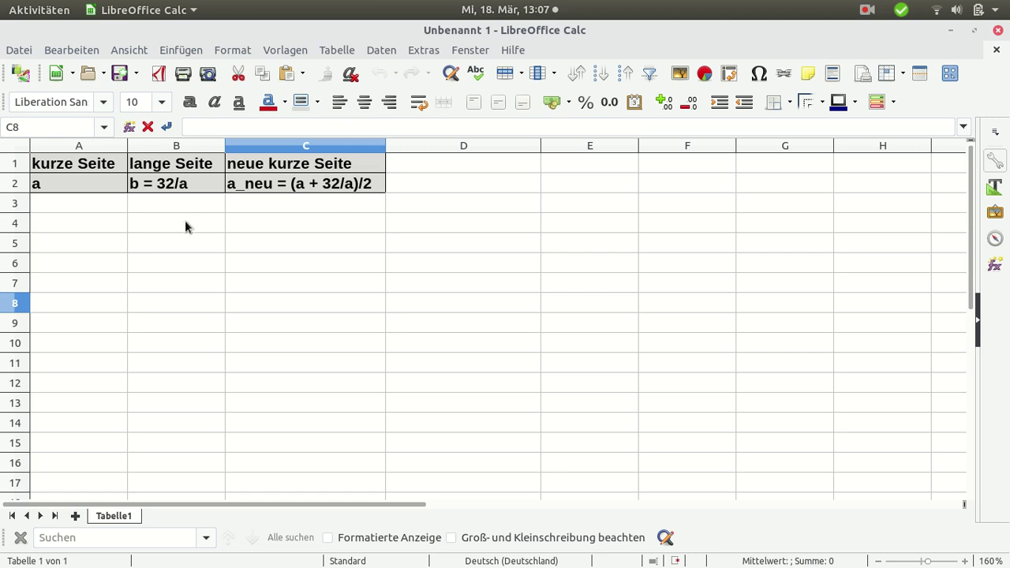
pyautogui.click(99, 209)
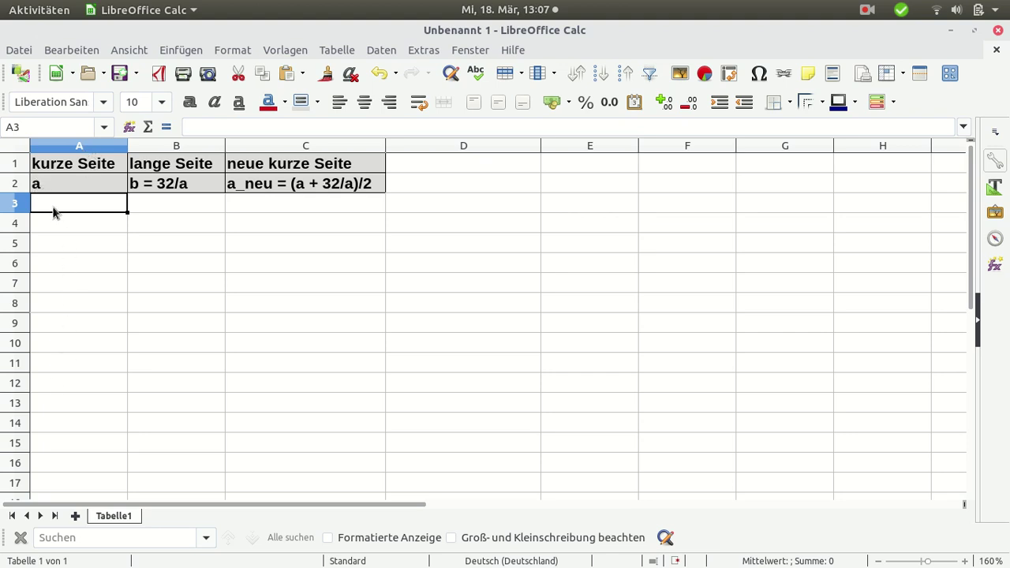
pyautogui.write('4')
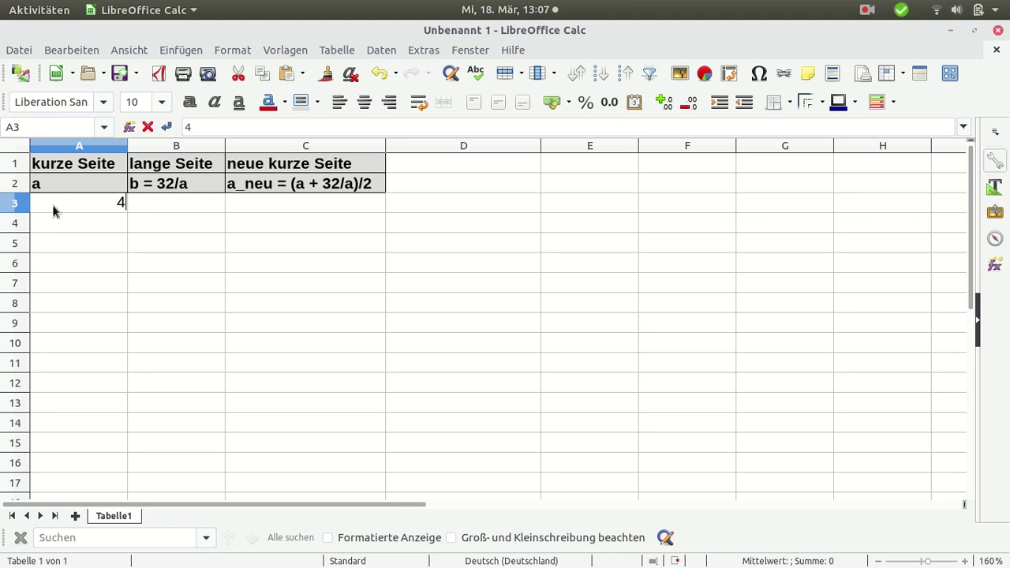
# Enter the formula =32/A3 in cell B3 to calculate the long side
pyautogui.click(145, 208)
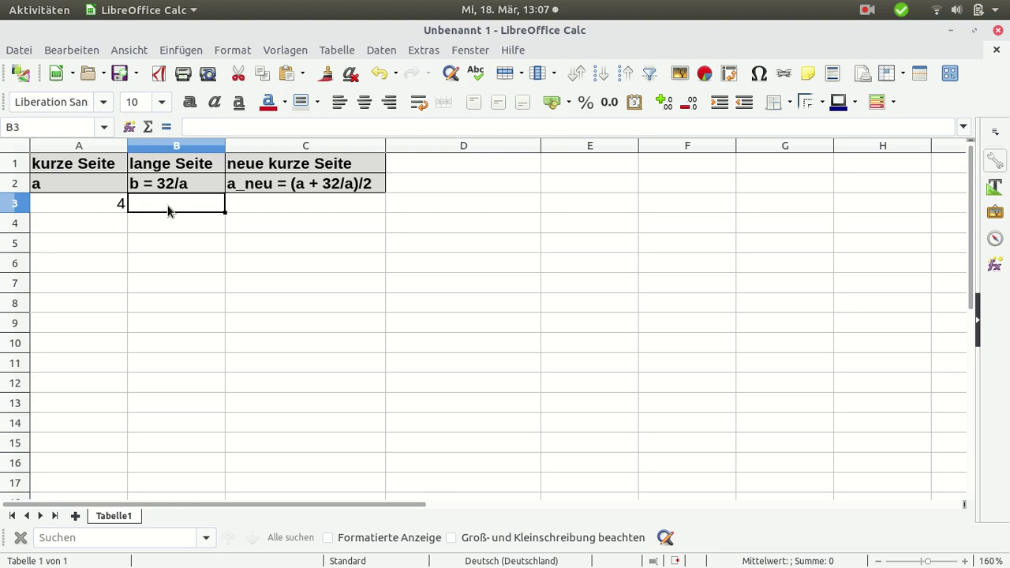
pyautogui.write('=')
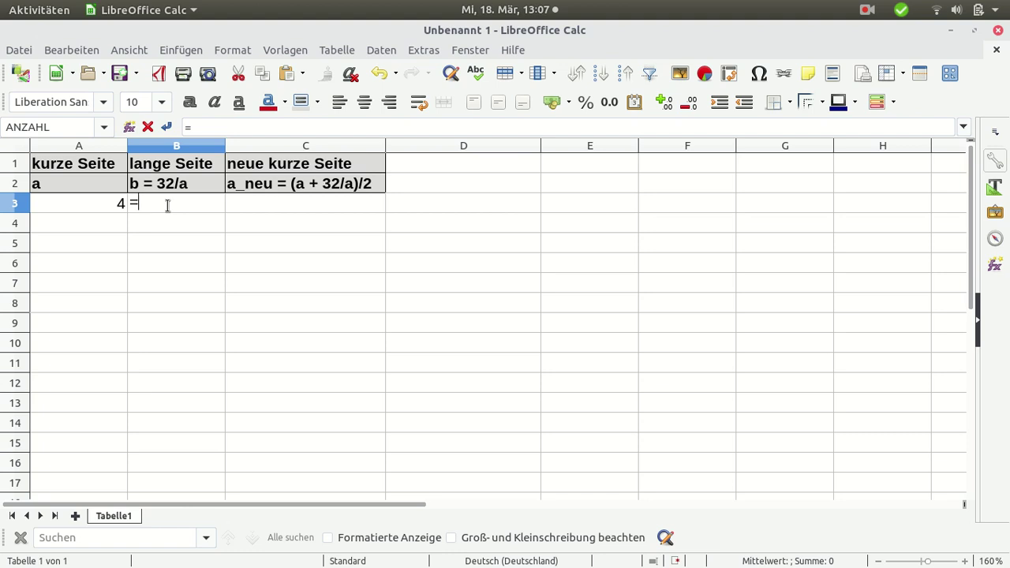
pyautogui.write('32/')
pyautogui.click(111, 204)
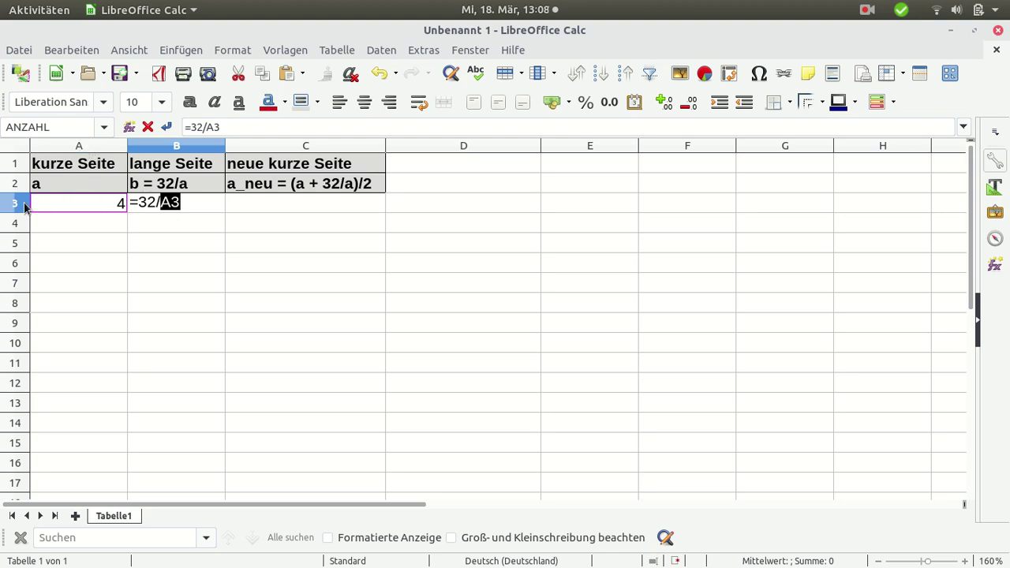
pyautogui.click(189, 202)
pyautogui.press('Return')
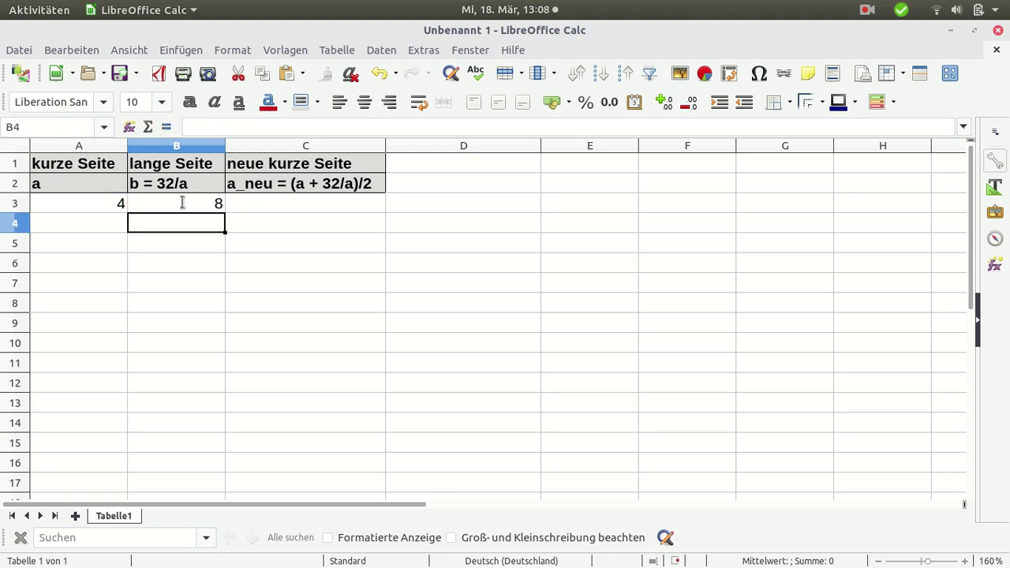
# Enter the formula =(A3+B3)/2 in cell C3 to calculate the new short side
pyautogui.click(238, 205)
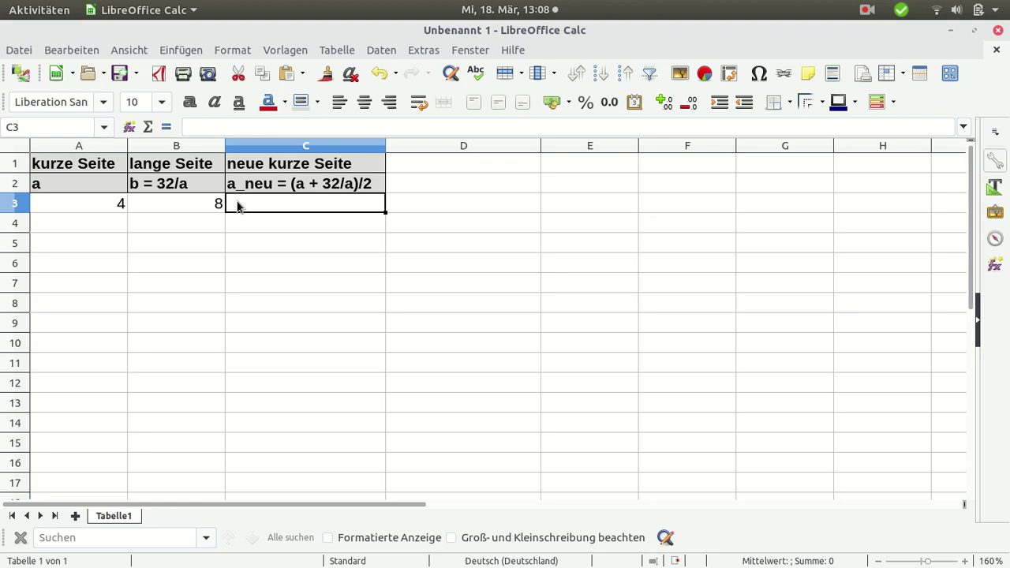
pyautogui.write('=')
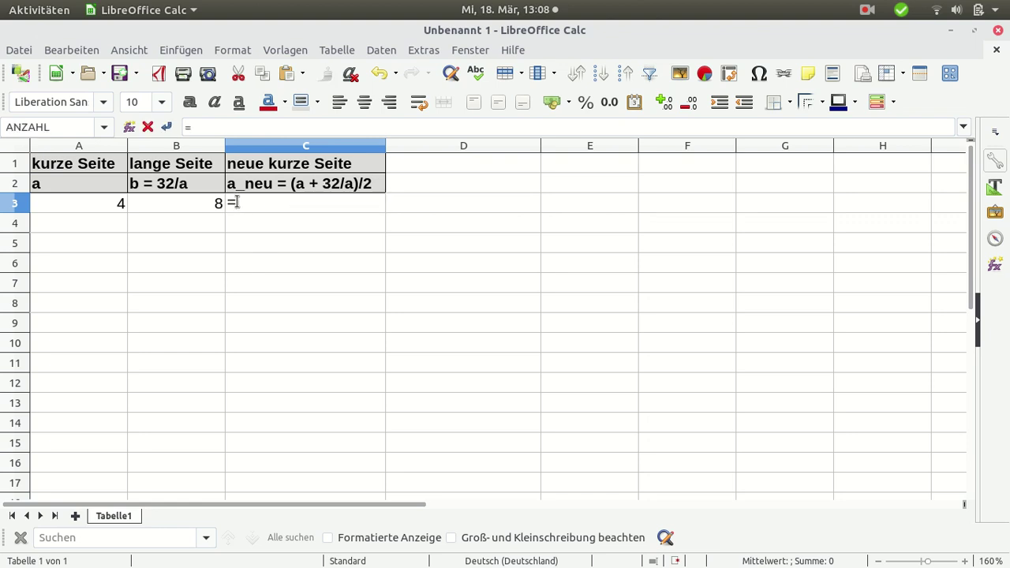
pyautogui.write('()')
pyautogui.press('Left')
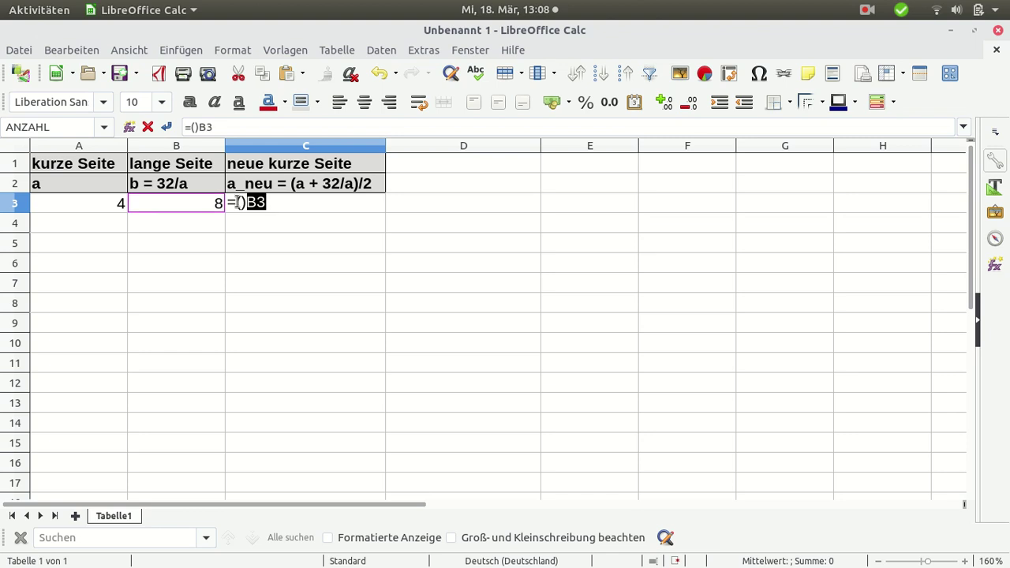
pyautogui.press('BackSpace')
pyautogui.press('BackSpace')
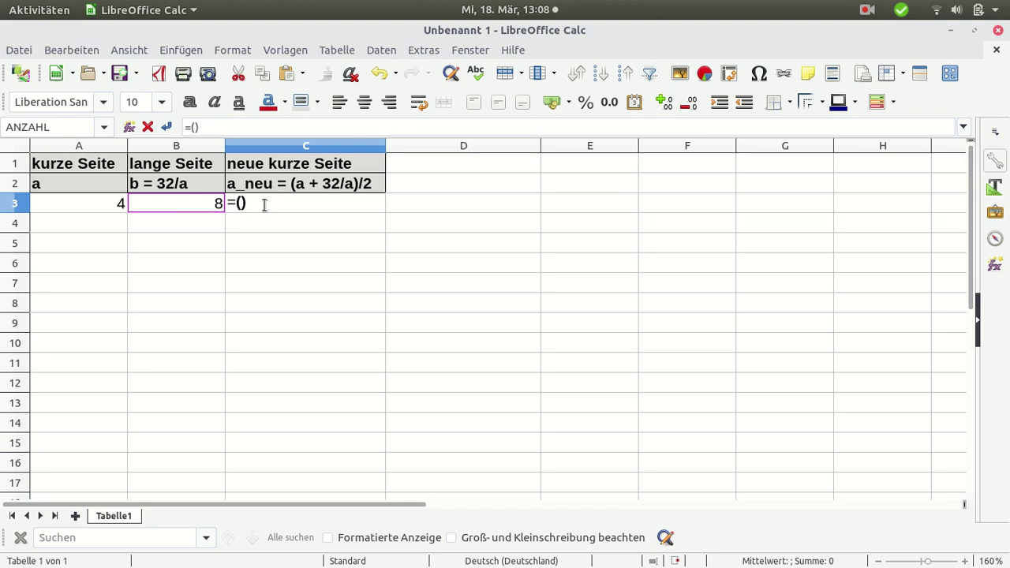
pyautogui.click(104, 202)
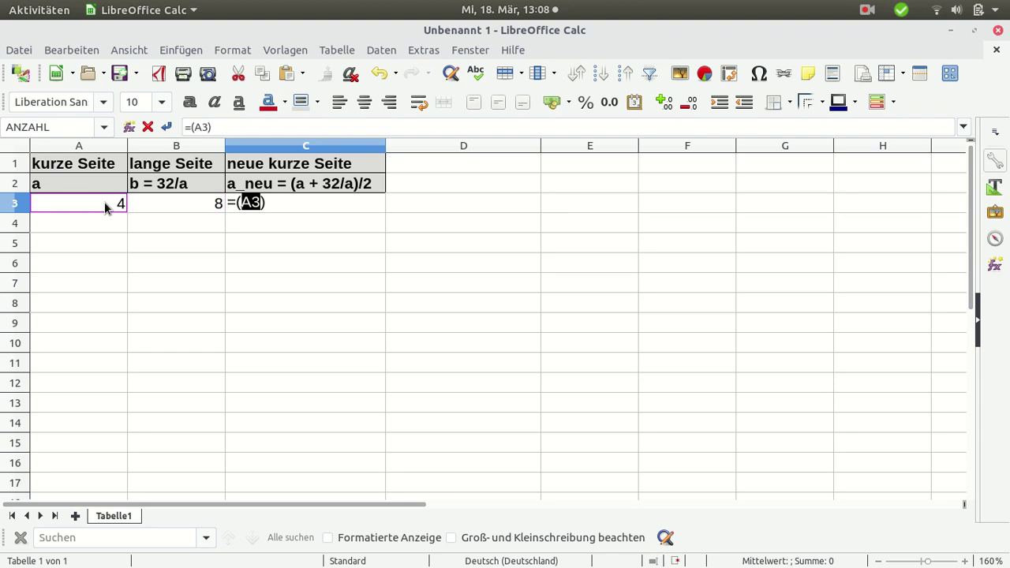
pyautogui.write('+')
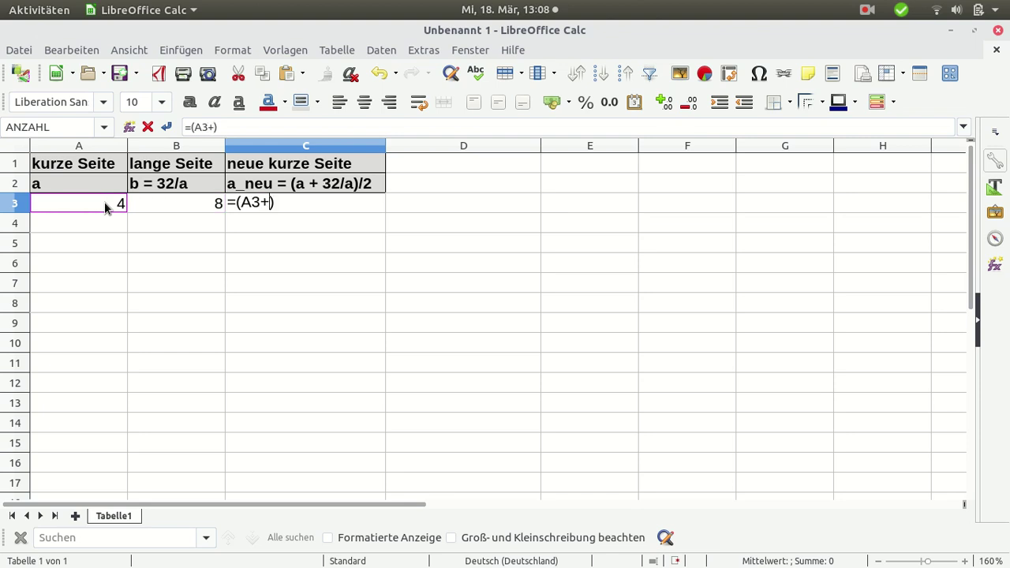
pyautogui.click(161, 199)
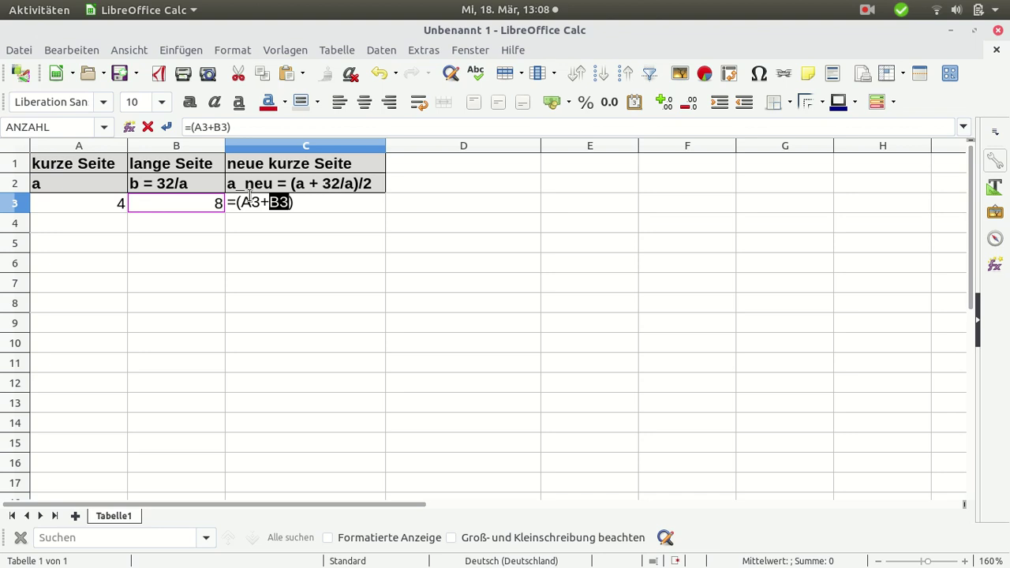
pyautogui.click(303, 202)
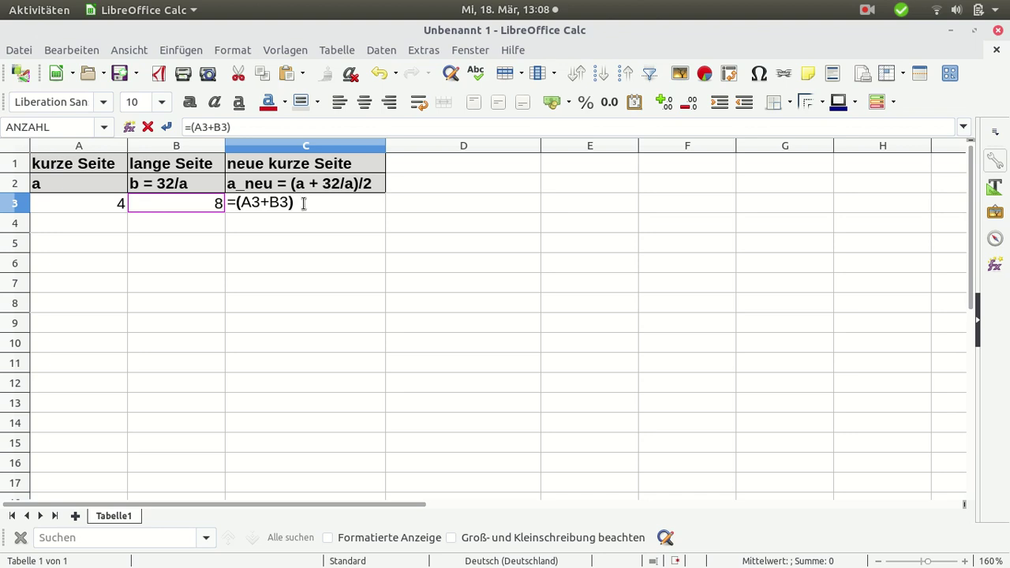
pyautogui.write('/2')
pyautogui.press('Return')
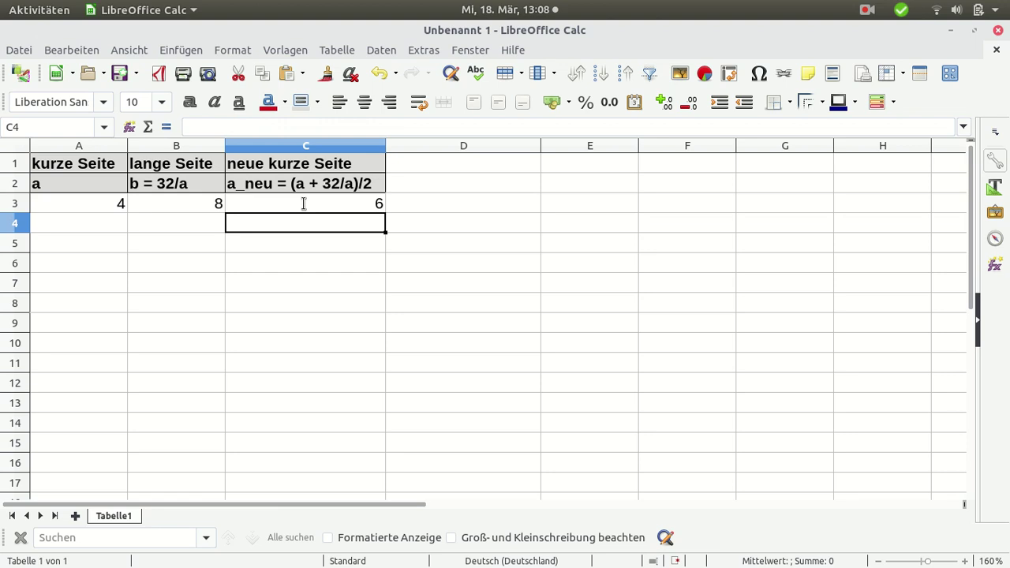
# Enter the formula =C3 in cell A4 so the new short side carries over to the second row of values
pyautogui.click(87, 223)
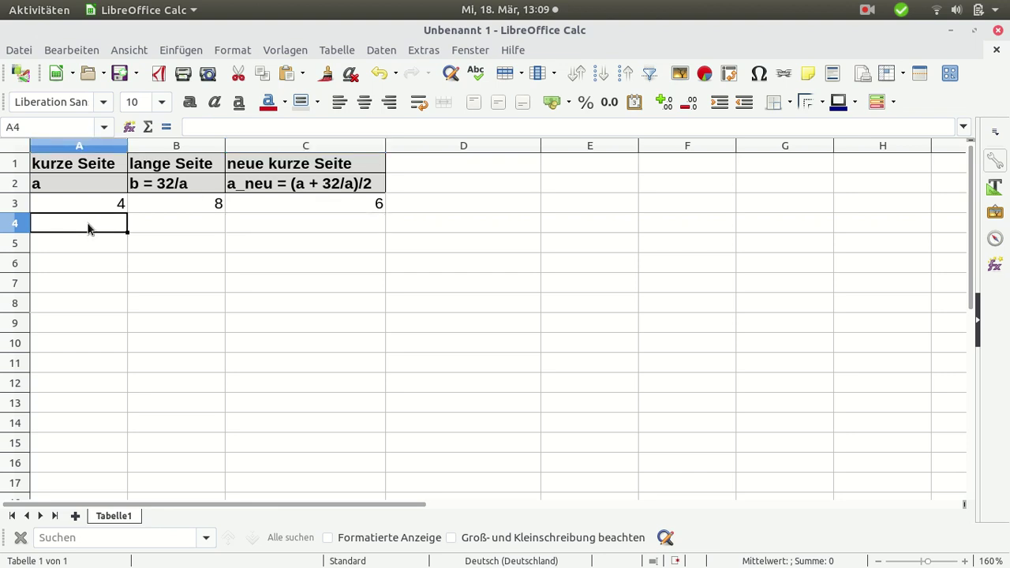
pyautogui.write('=')
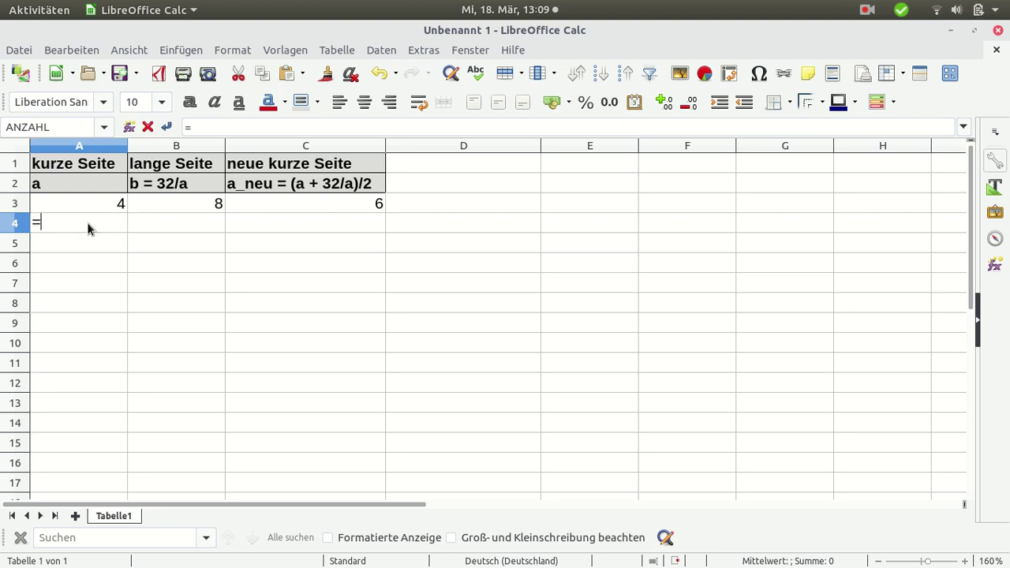
pyautogui.click(258, 204)
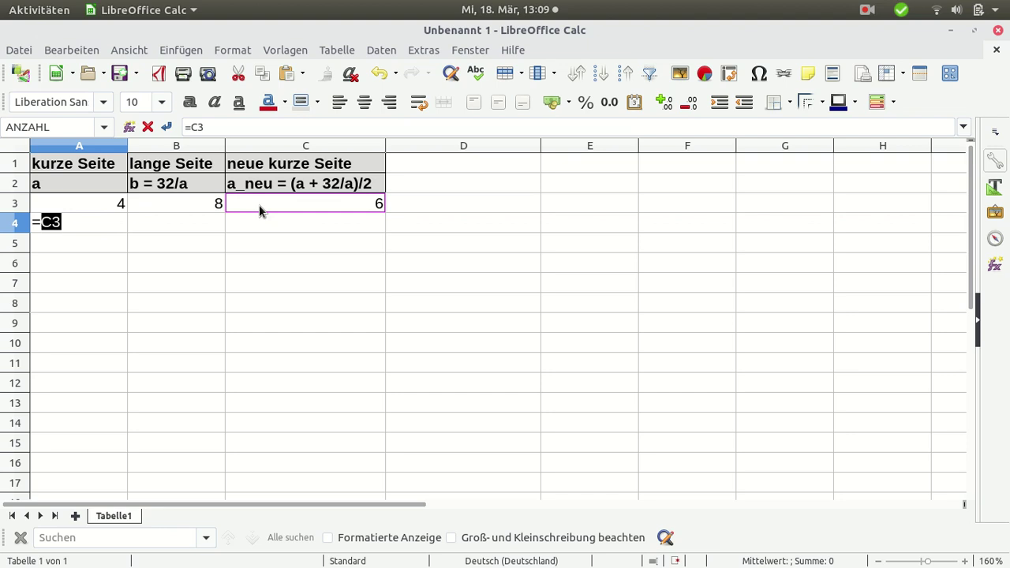
pyautogui.press('Return')
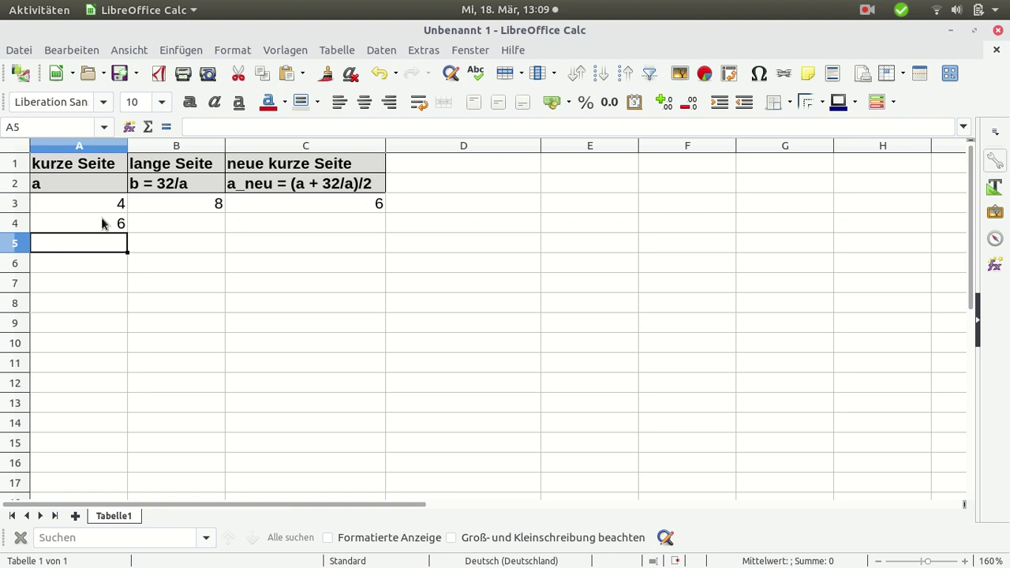
# Fill the formulas in B3 and C3 down one row into B4 and C4
pyautogui.click(180, 204)
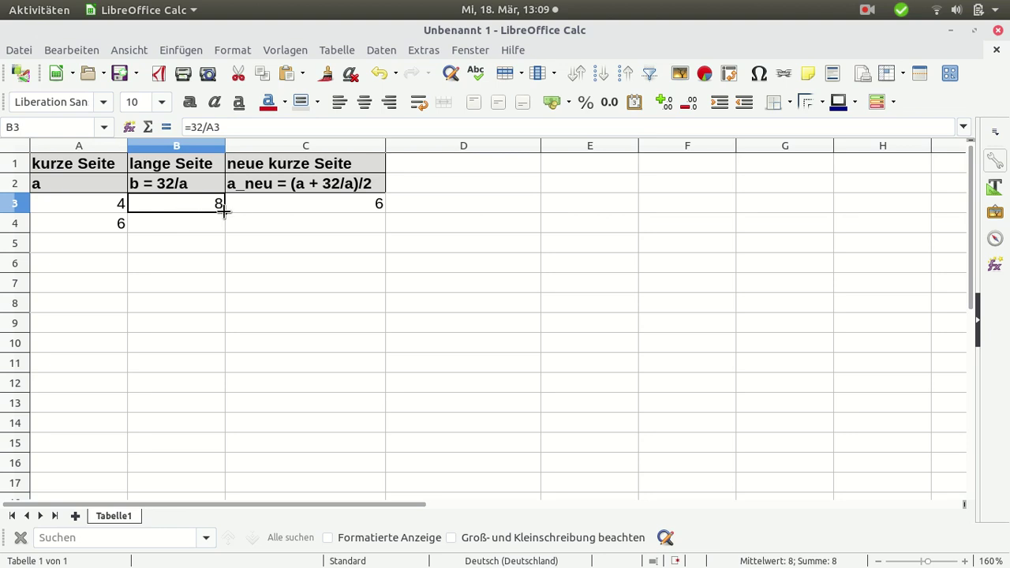
pyautogui.moveTo(224, 209); pyautogui.dragTo(223, 228)
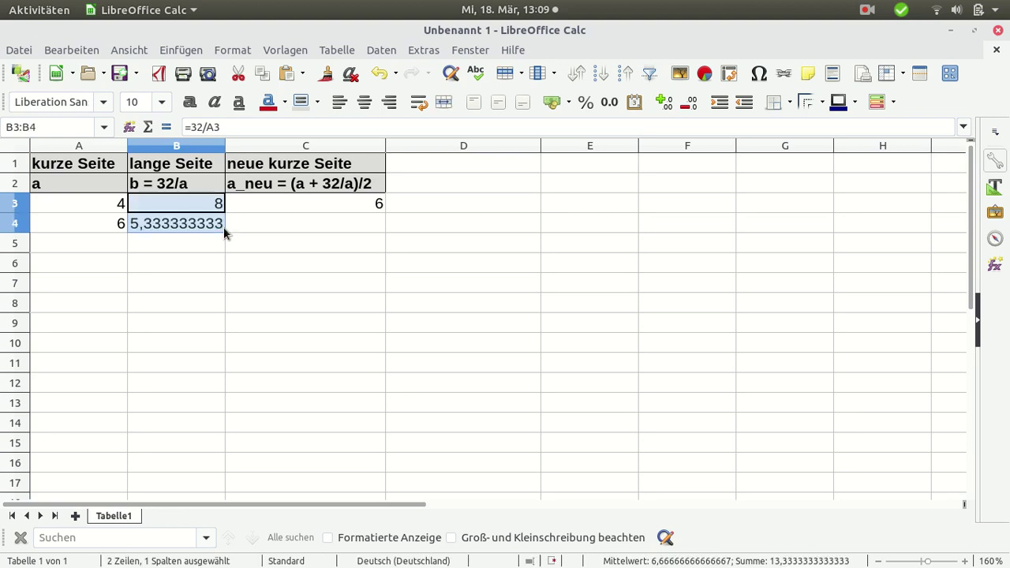
pyautogui.click(269, 206)
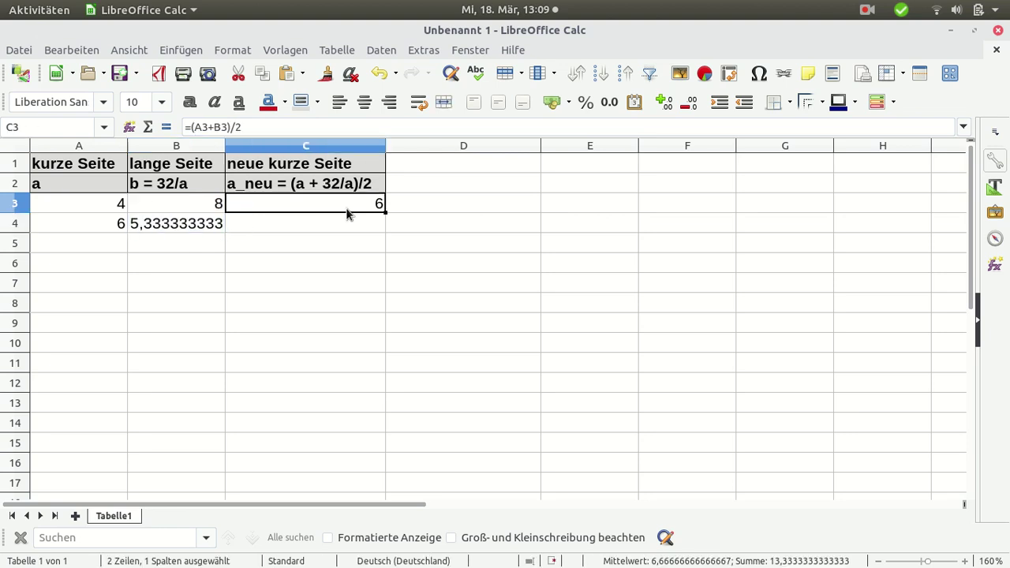
pyautogui.moveTo(384, 211); pyautogui.dragTo(380, 229)
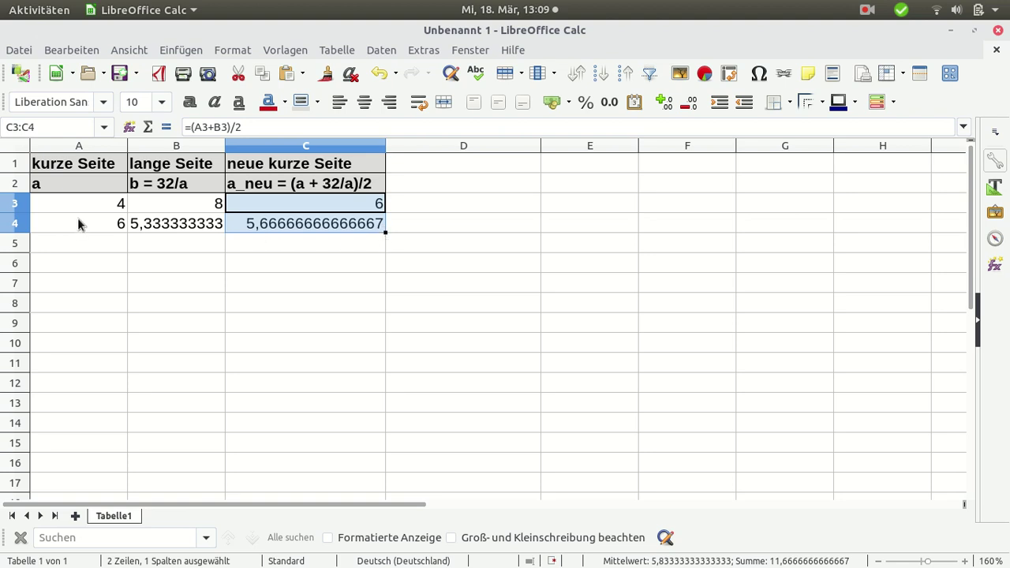
# Fill the formulas of A4:C4 down one row into row 5 and deselect the range
pyautogui.moveTo(79, 224); pyautogui.dragTo(247, 227)
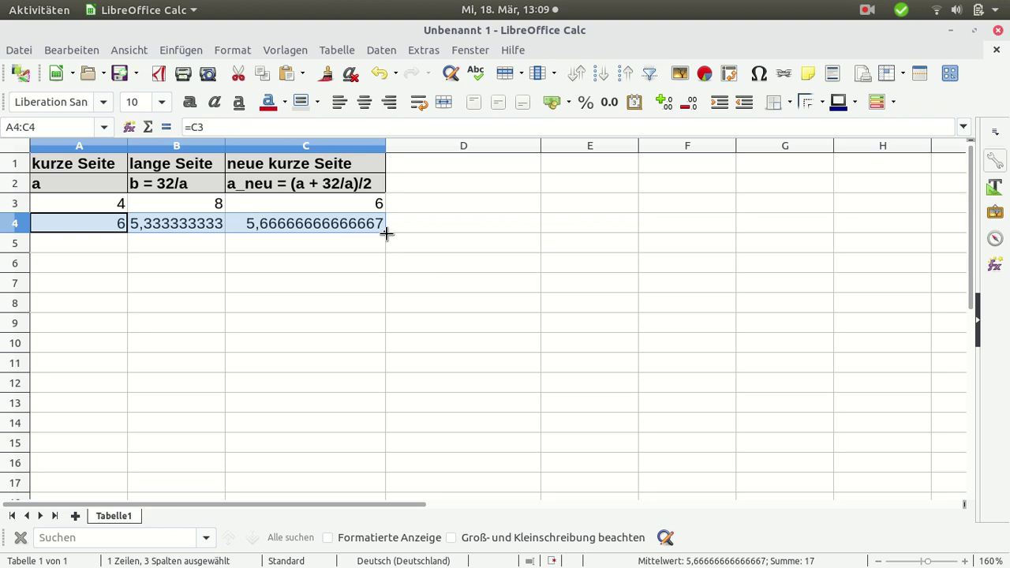
pyautogui.moveTo(386, 234); pyautogui.dragTo(383, 250)
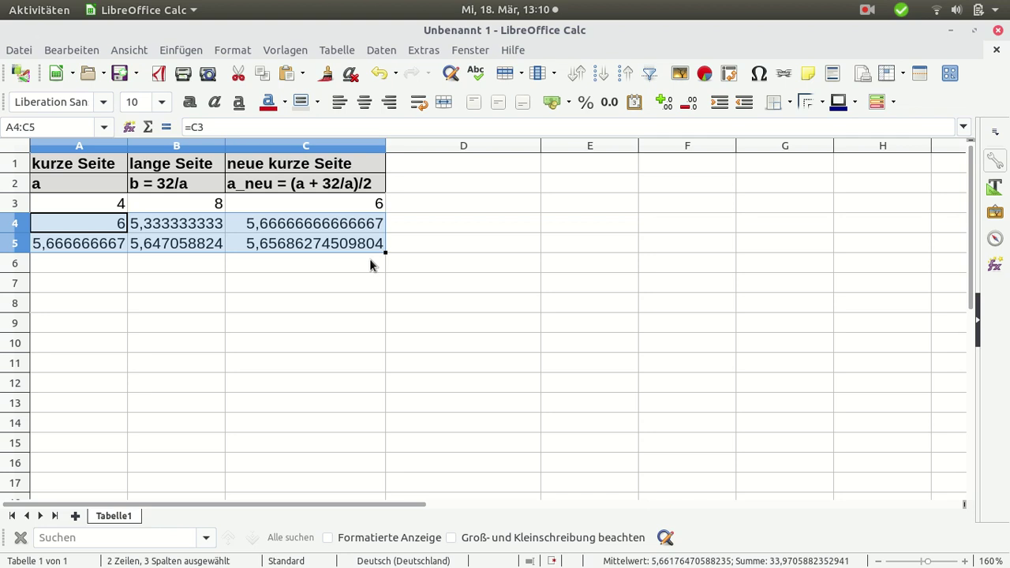
pyautogui.click(370, 258)
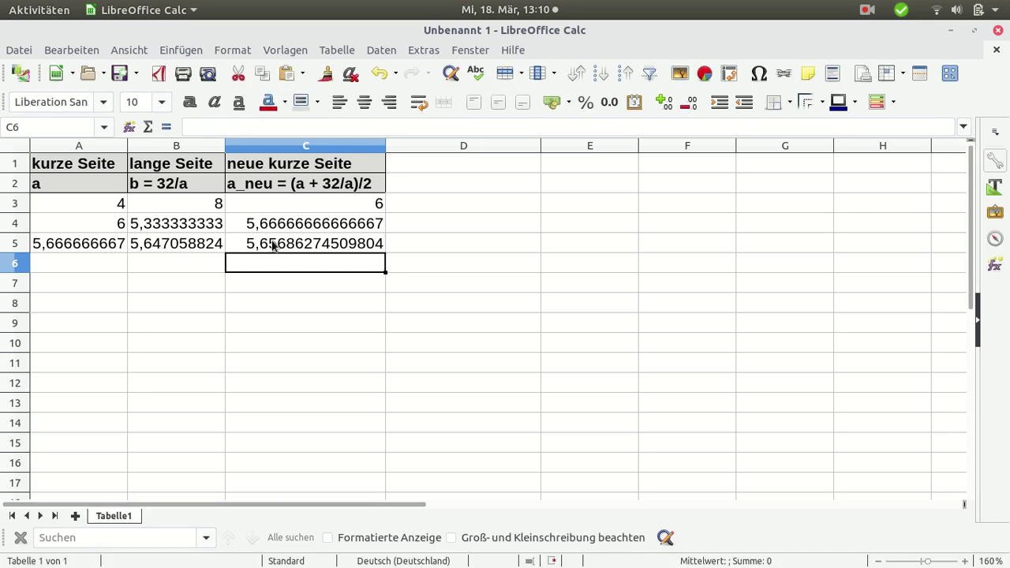
# Extend the row 5 formulas in columns A to C down through row 10 and deselect the range
pyautogui.moveTo(101, 247); pyautogui.dragTo(383, 270)
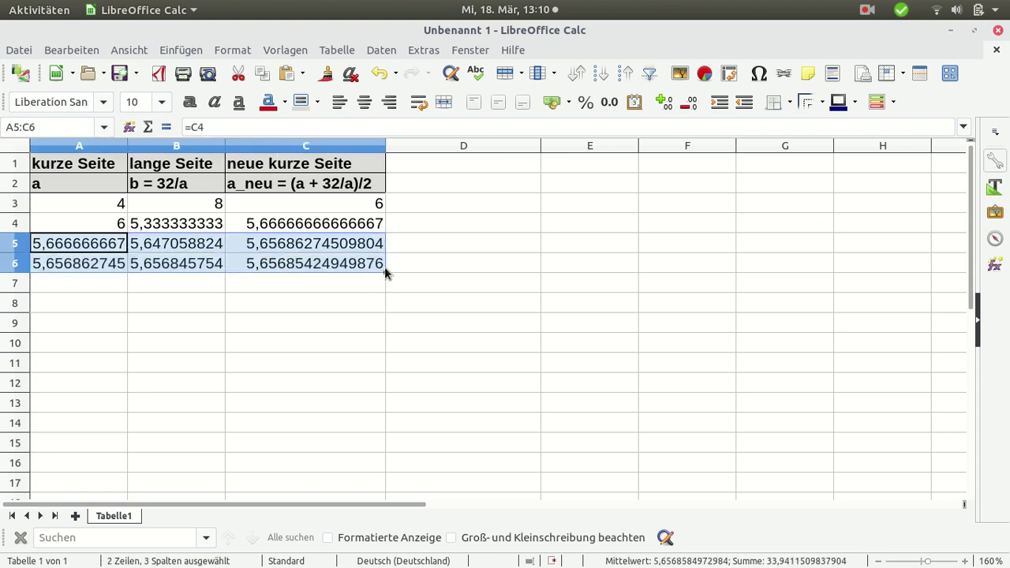
pyautogui.moveTo(383, 269); pyautogui.dragTo(384, 313)
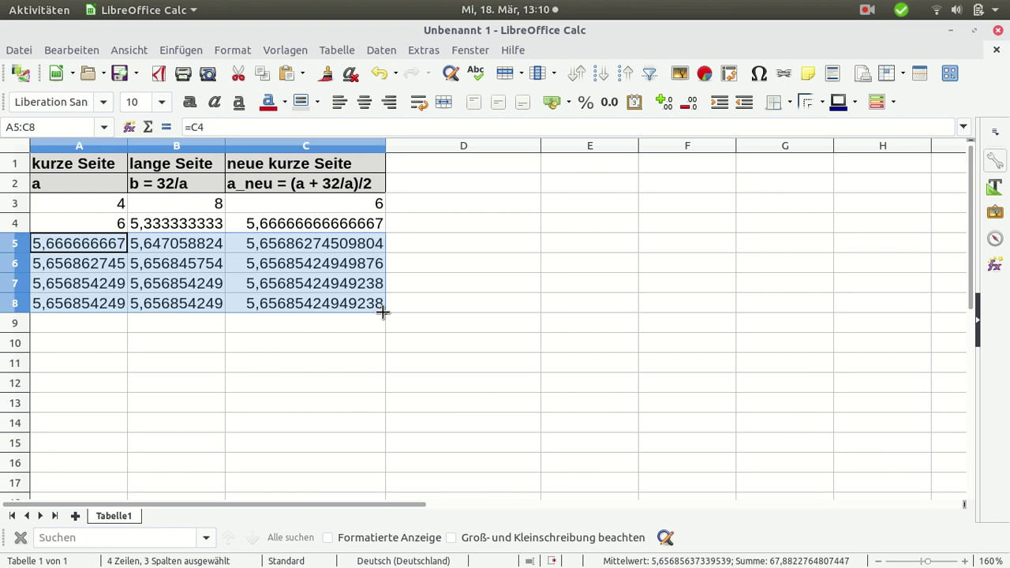
pyautogui.moveTo(382, 313); pyautogui.dragTo(380, 333)
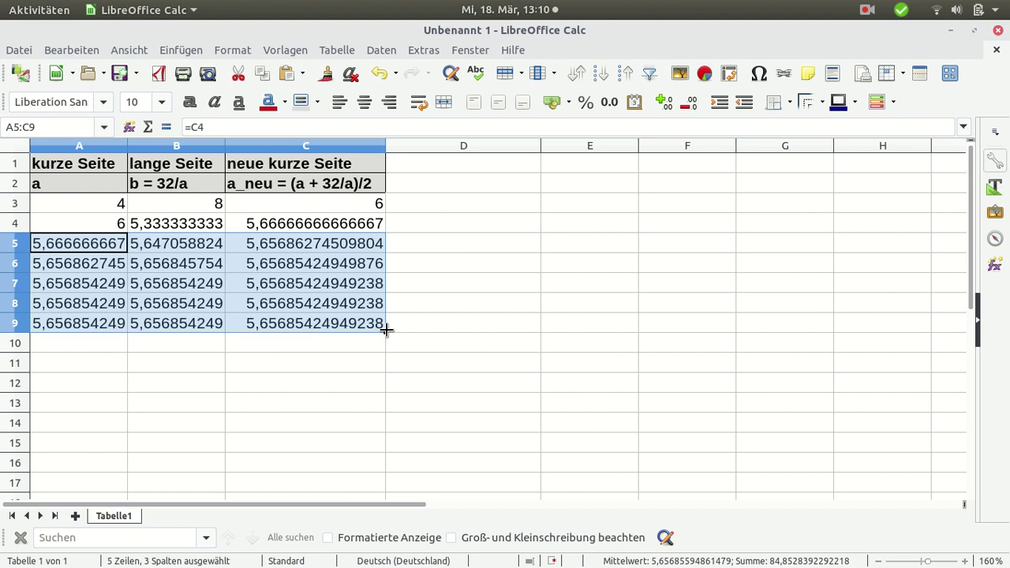
pyautogui.moveTo(384, 329); pyautogui.dragTo(378, 353)
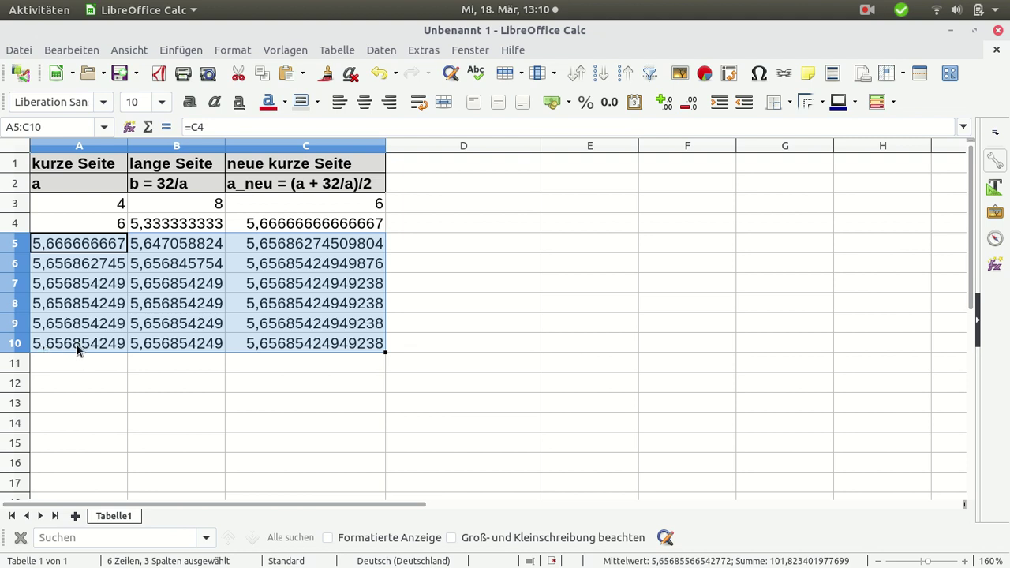
pyautogui.click(261, 386)
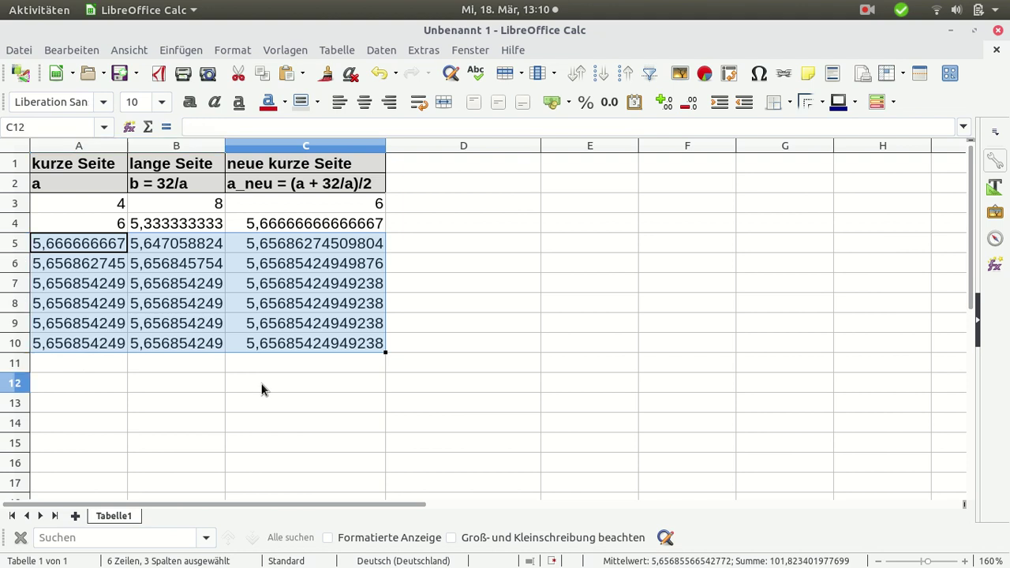
# Enter the formula =C10*C10 in cell C12 to check the last approximation by squaring it
pyautogui.click(325, 343)
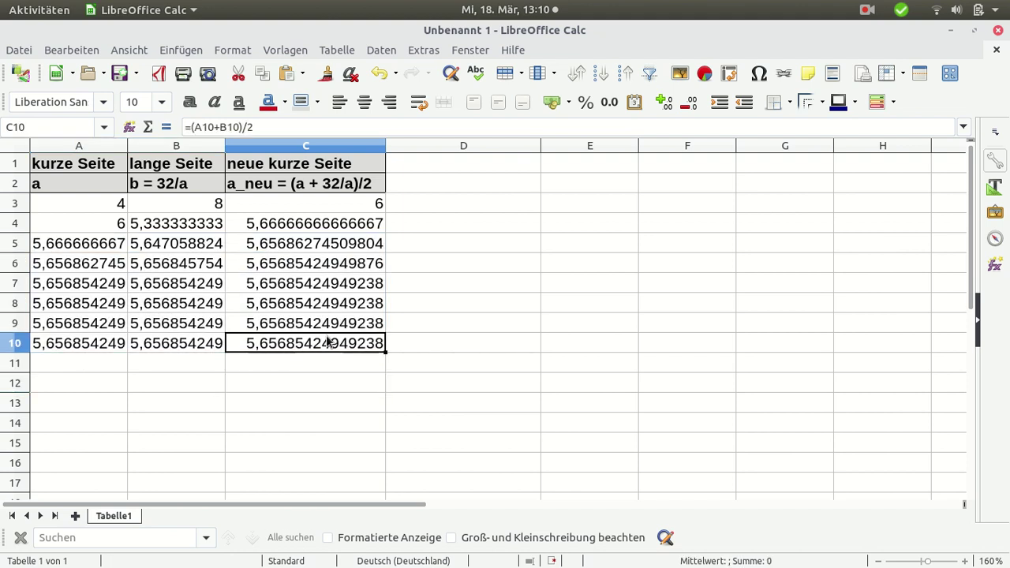
pyautogui.click(318, 382)
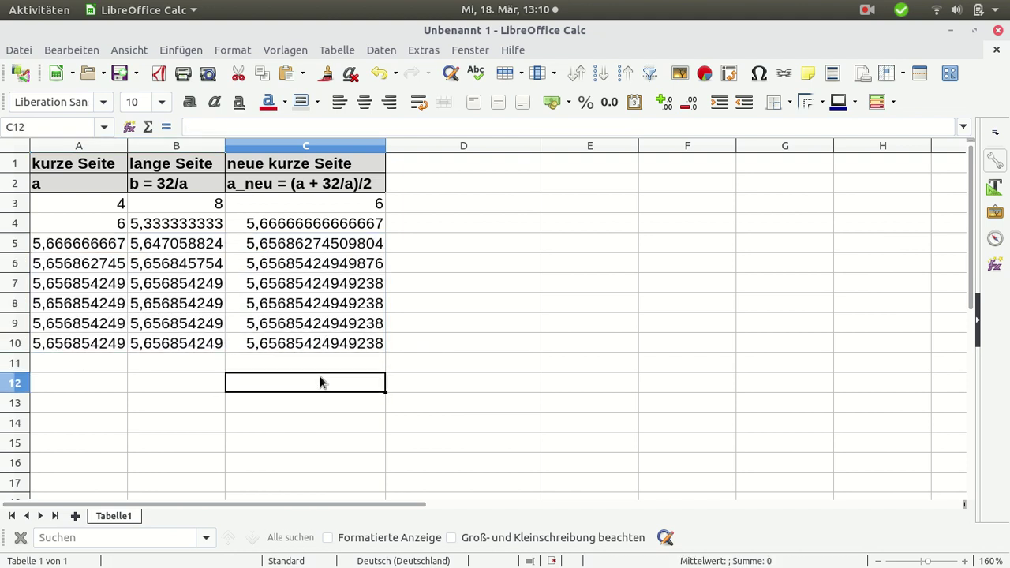
pyautogui.write('=')
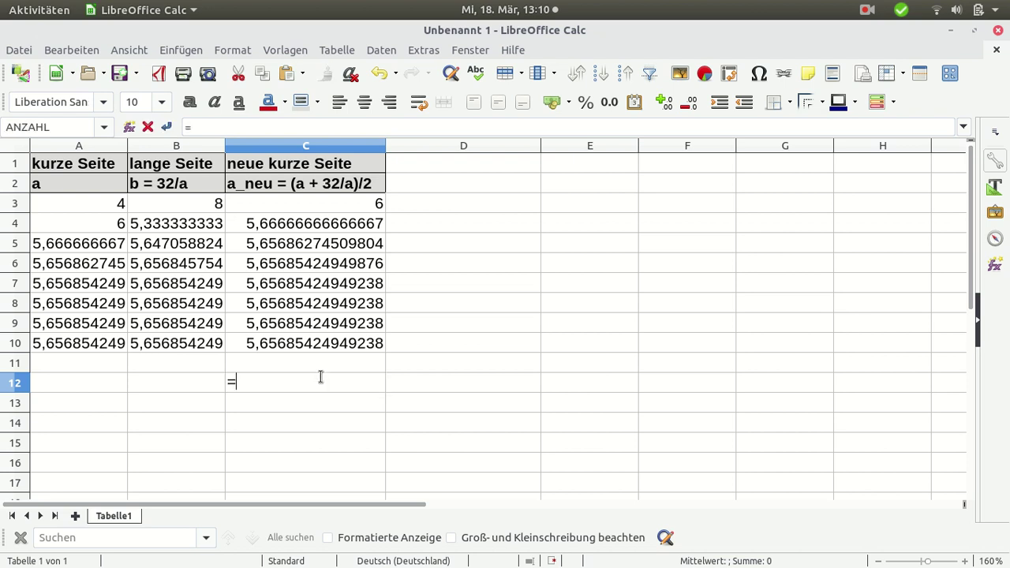
pyautogui.click(332, 347)
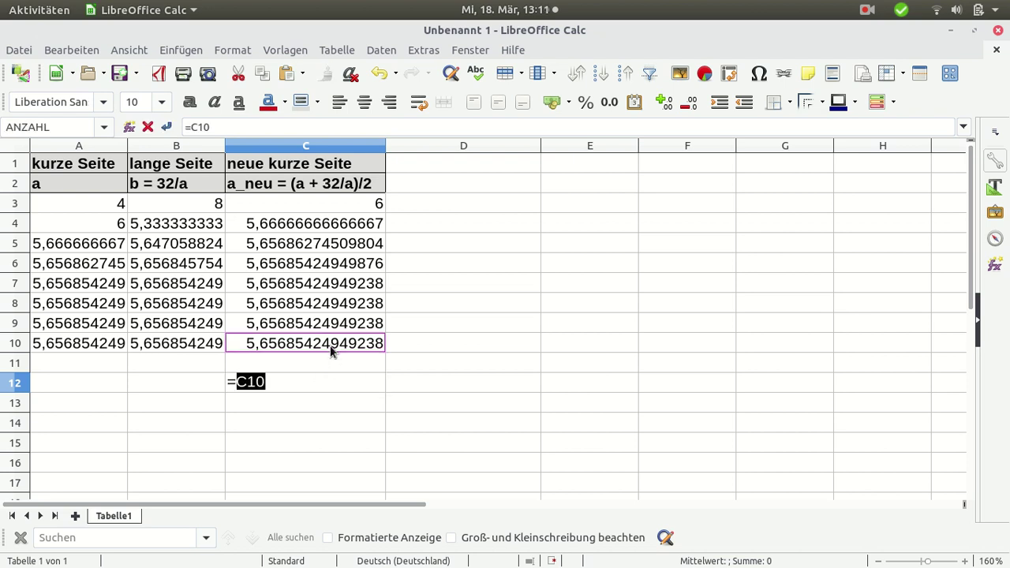
pyautogui.write('*')
pyautogui.click(331, 351)
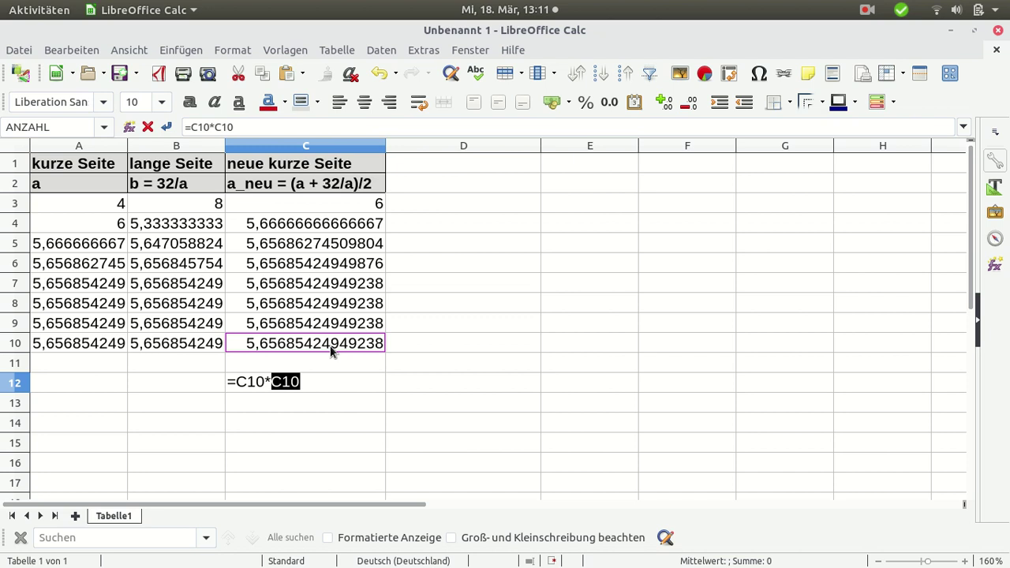
pyautogui.press('Return')
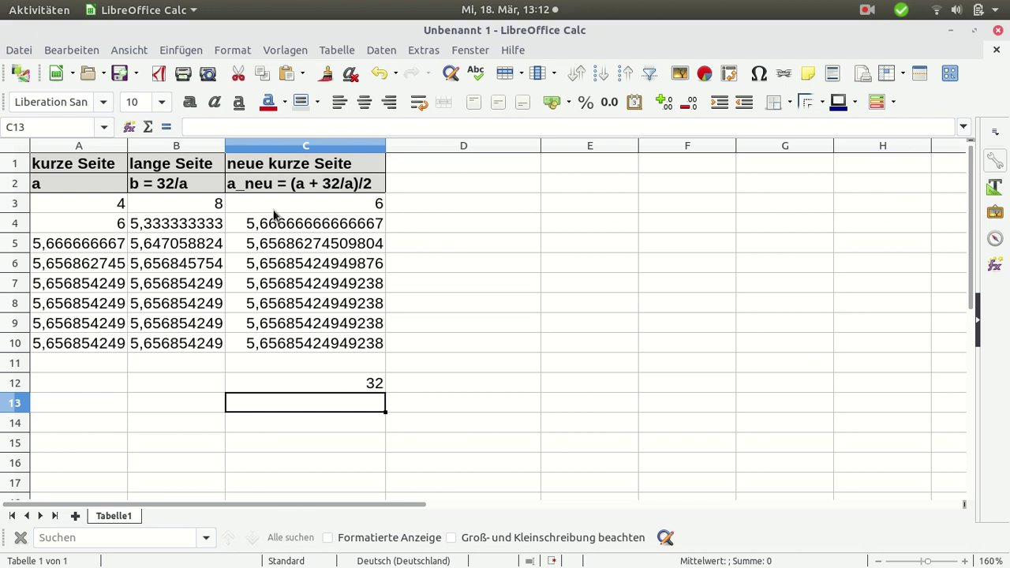
pyautogui.click(869, 14)
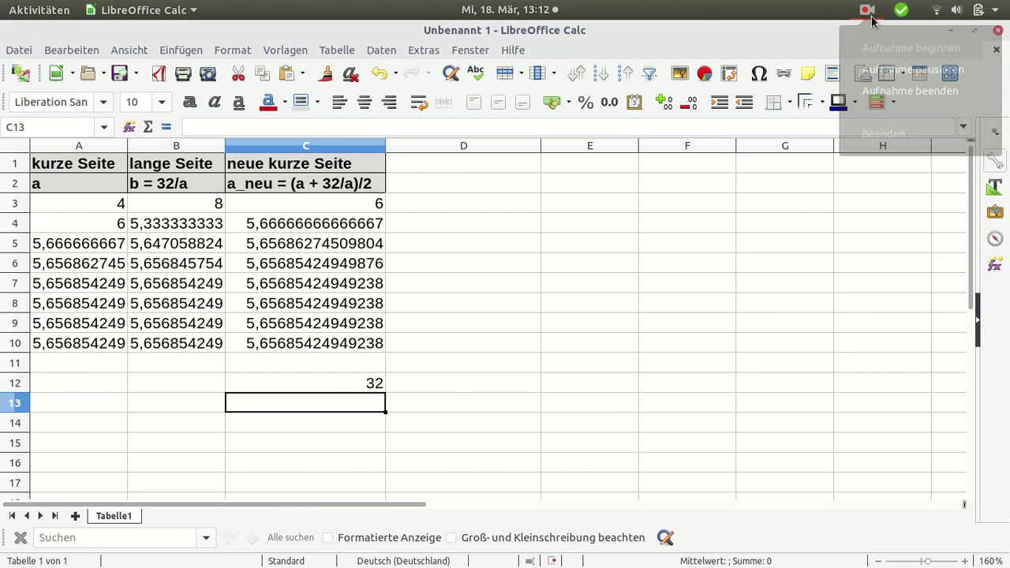